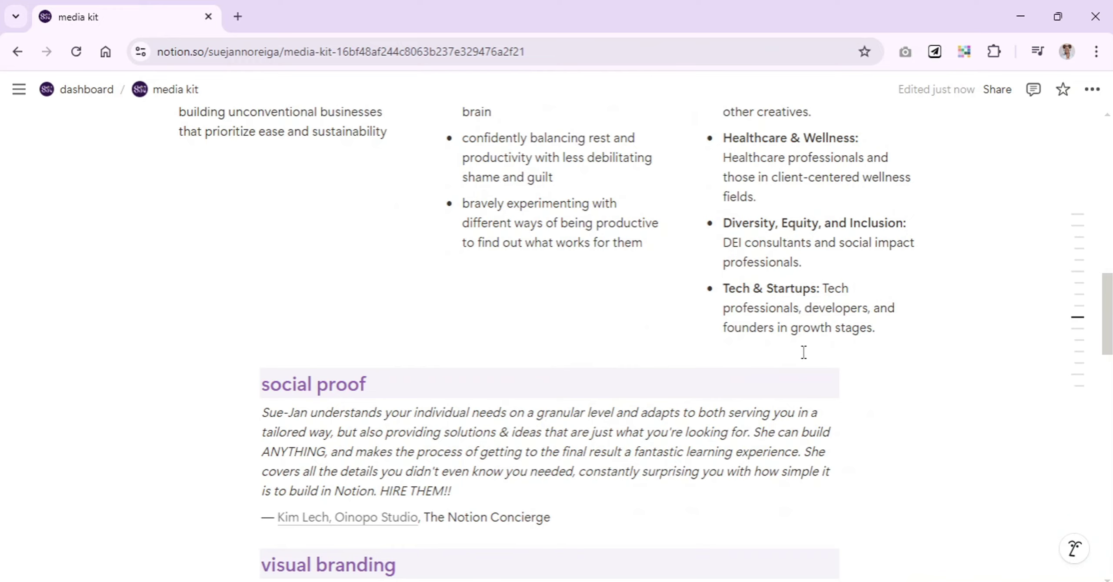
scroll(785, 323, "up", 9)
scroll(785, 321, "up", 7)
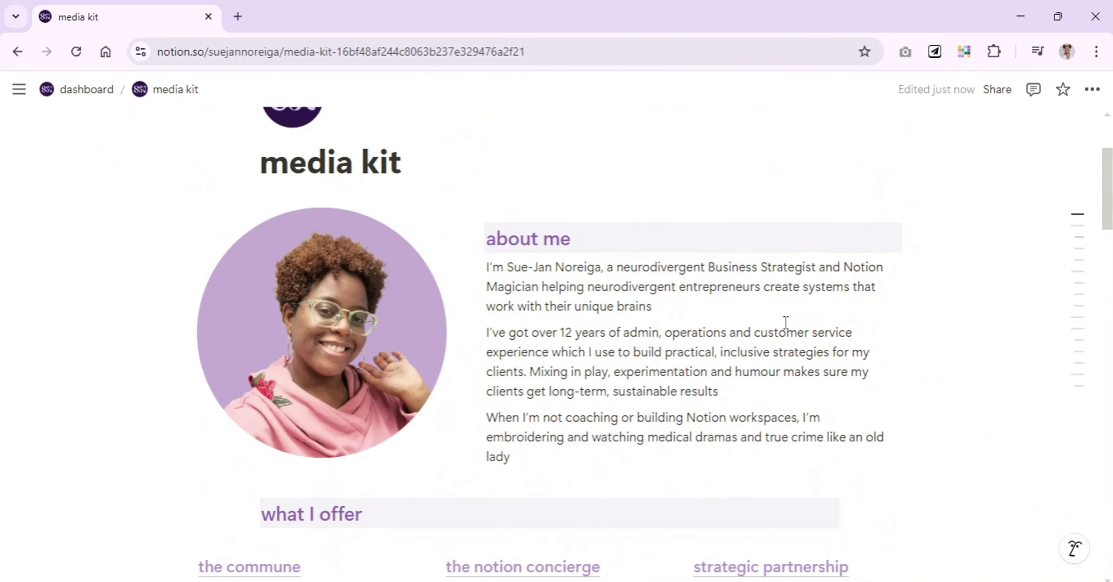
scroll(785, 322, "up", 4)
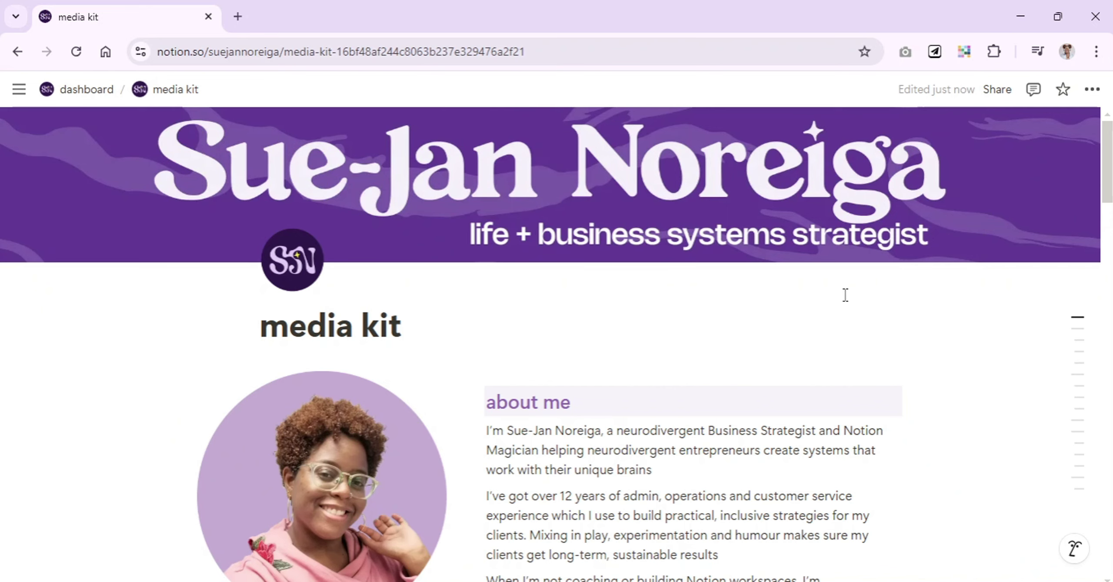
scroll(845, 295, "down", 7)
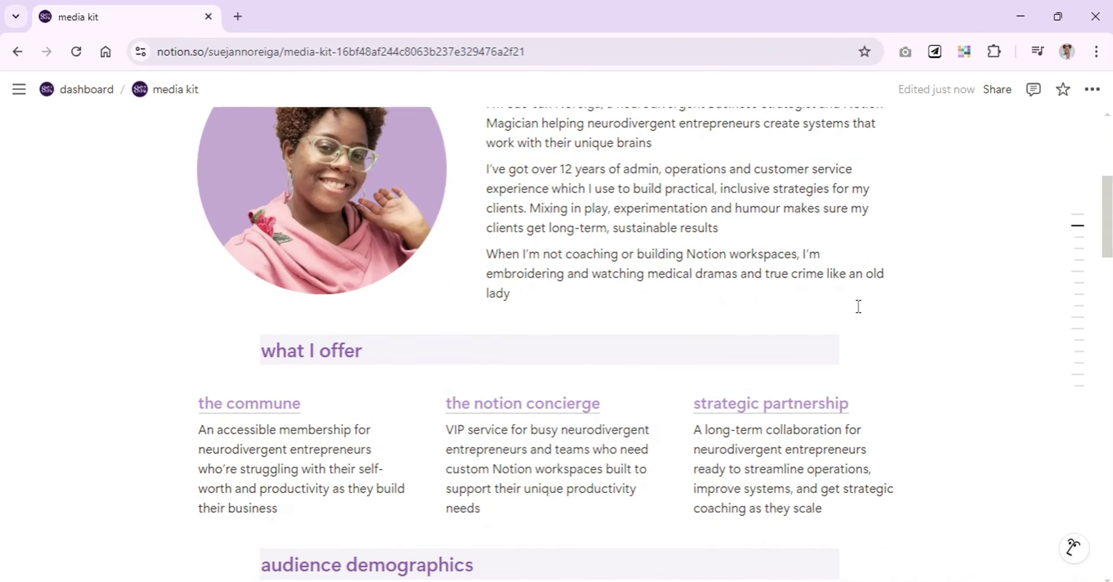
scroll(925, 306, "up", 8)
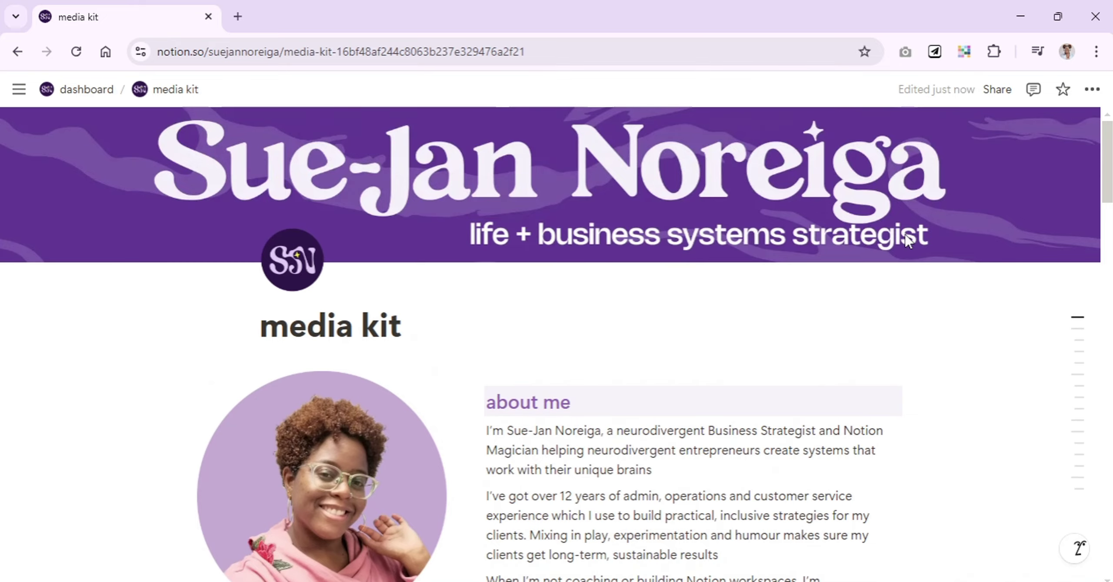
Search for a person in the media kit page's sharing invite and expand their access details, leaving without adding anyone.
left_click(997, 90)
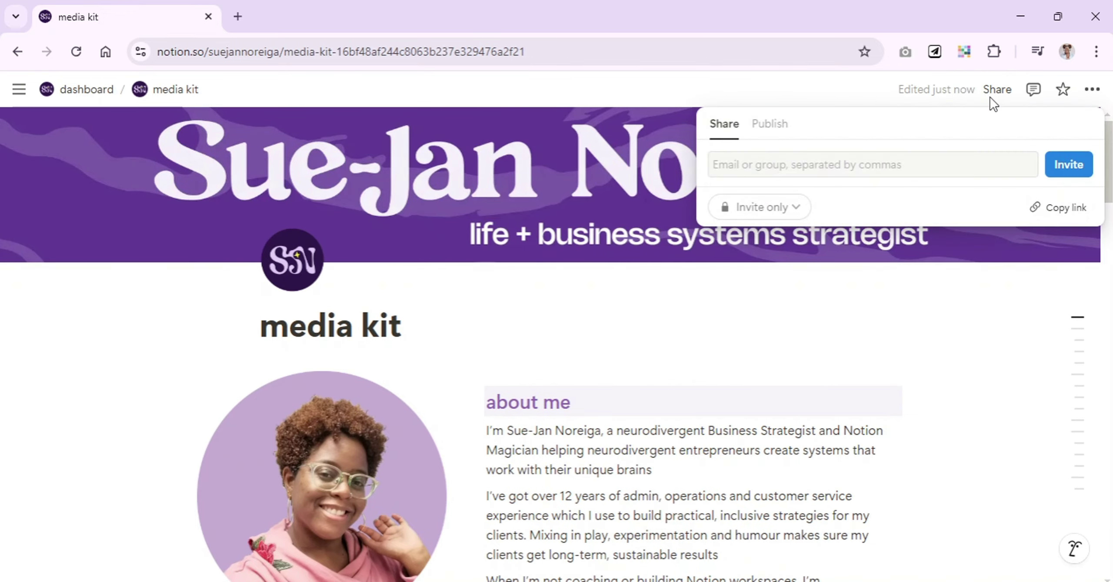
left_click(898, 163)
type("suej")
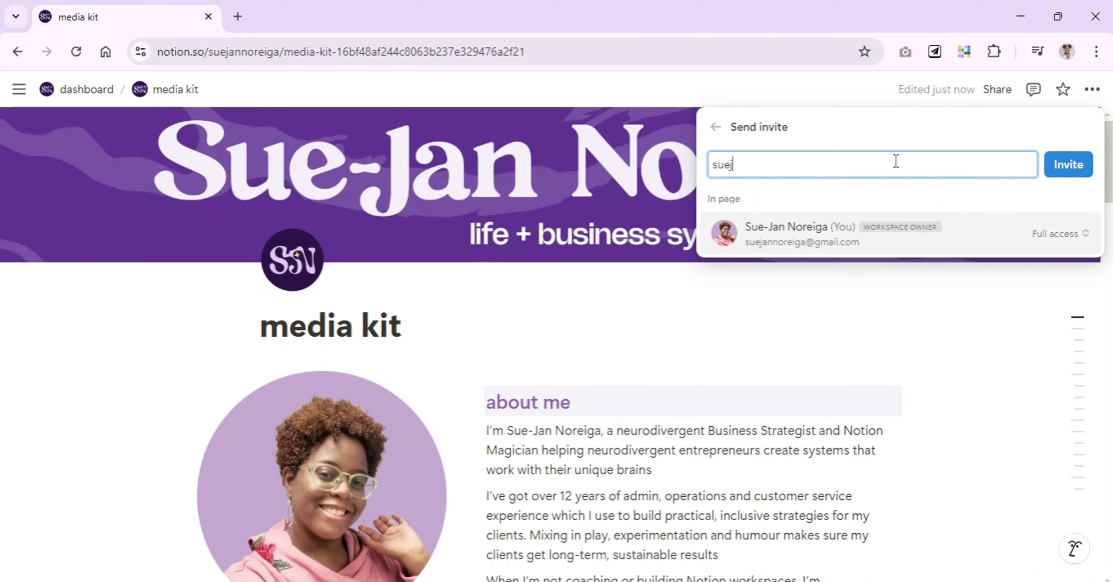
left_click(1005, 231)
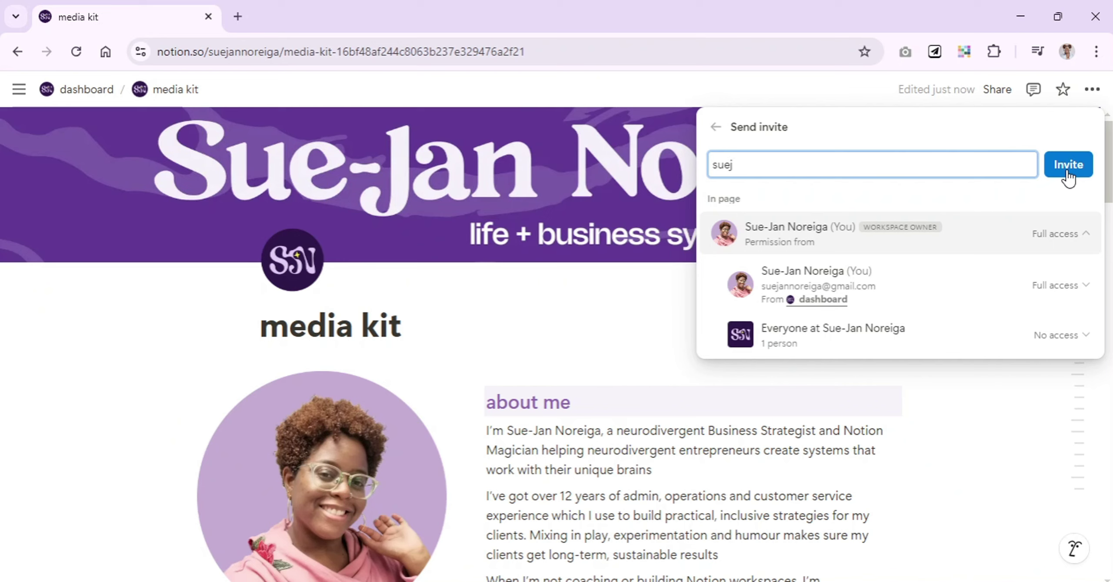
left_click(1067, 171)
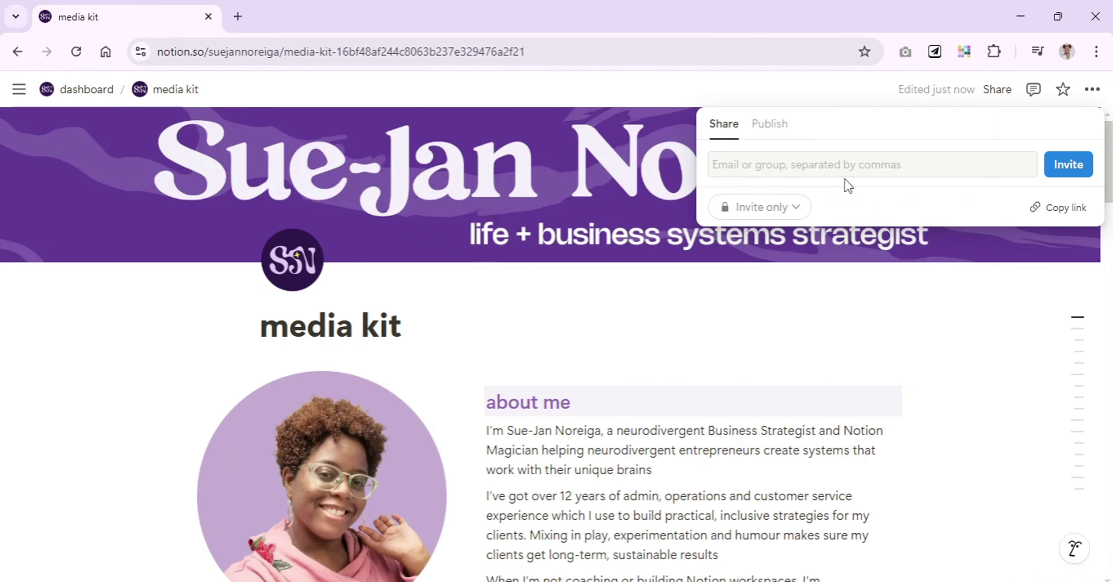
left_click(626, 315)
Publish the media kit page to the web as a Notion site.
scroll(774, 369, "down", 5)
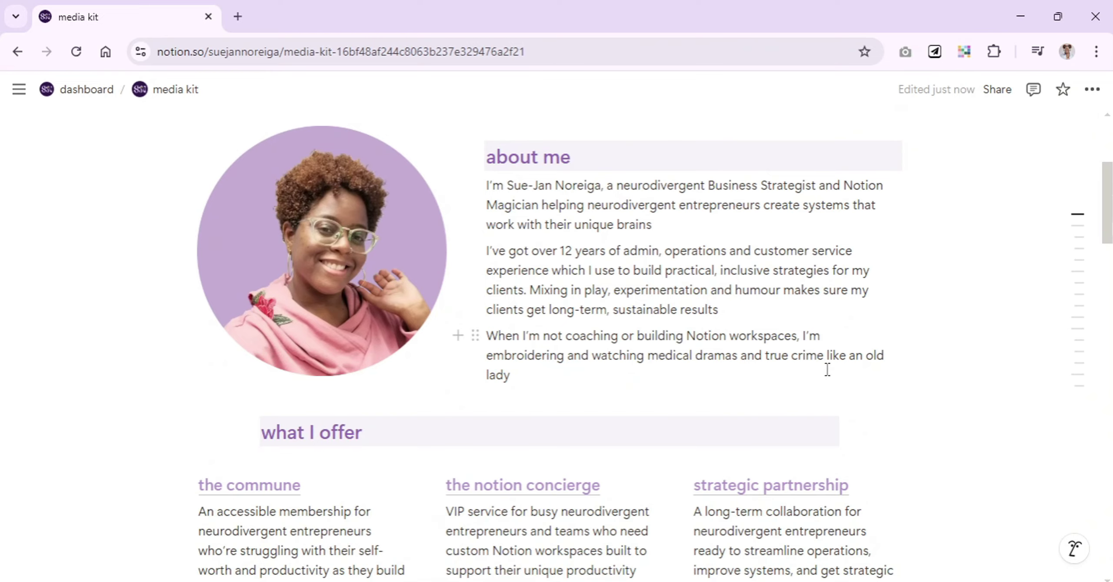
scroll(891, 368, "down", 5)
scroll(891, 368, "down", 15)
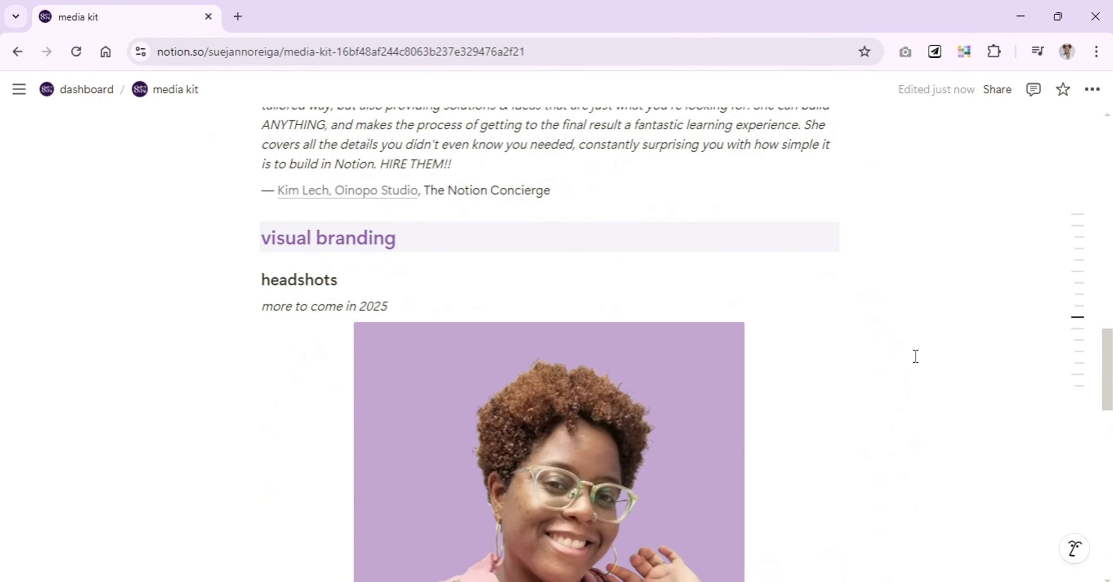
scroll(915, 339, "up", 15)
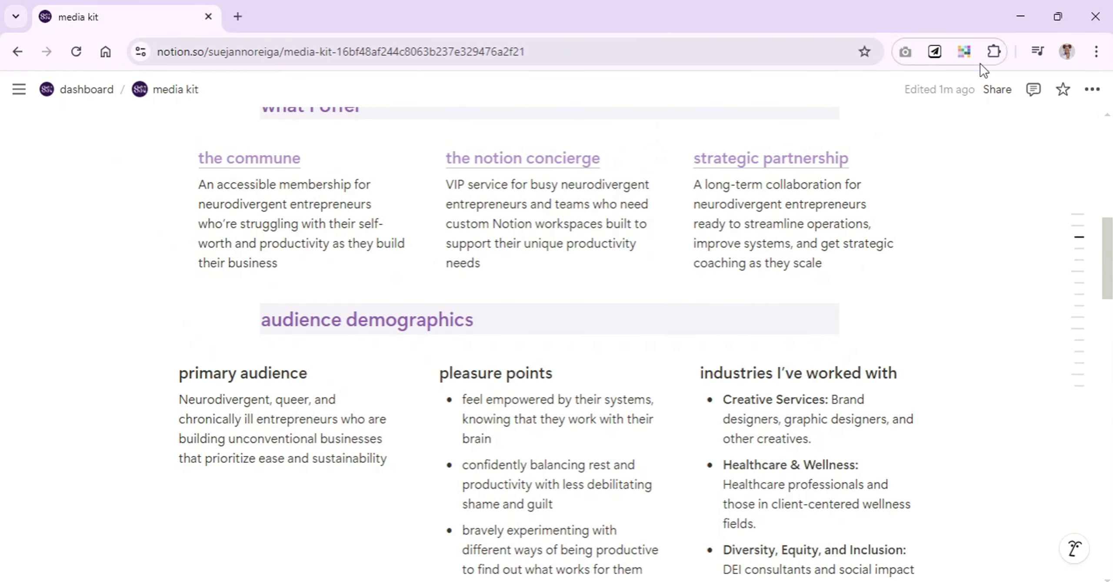
left_click(995, 92)
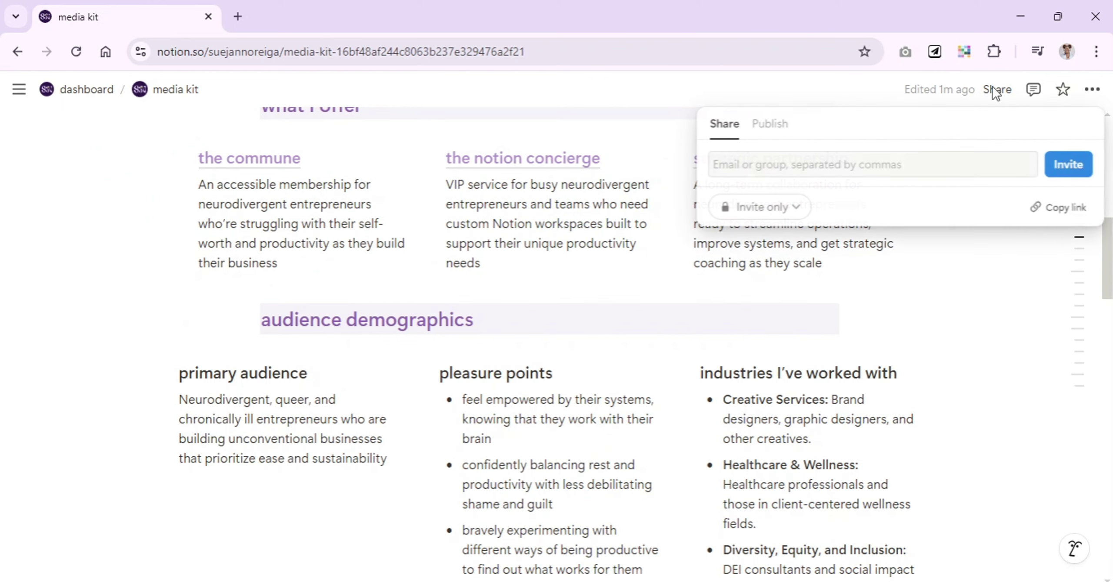
left_click(767, 126)
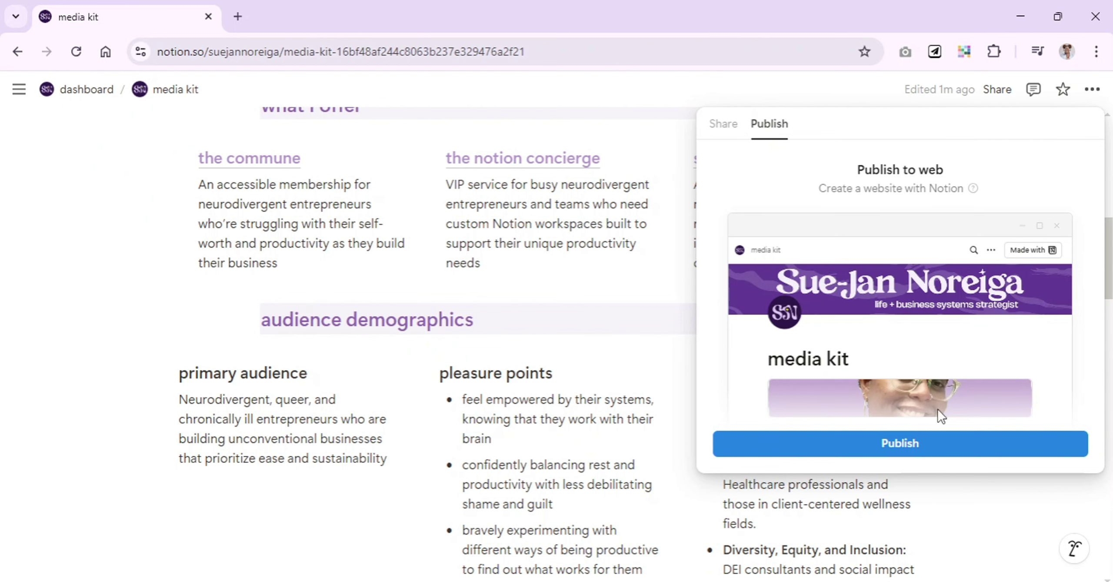
left_click(932, 444)
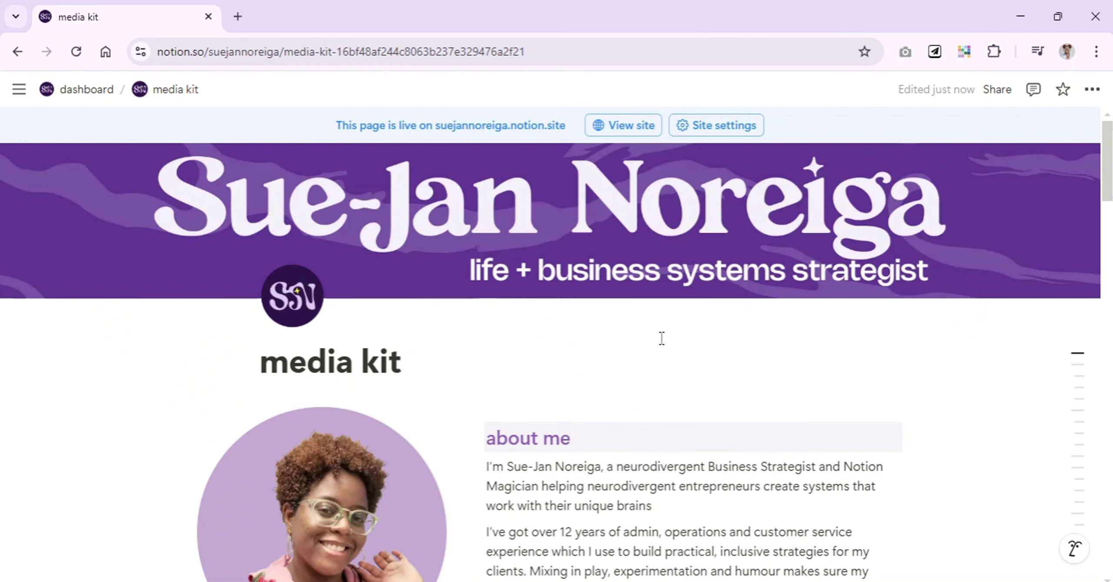
Copy the published site link of the media kit page from its publishing settings.
scroll(541, 249, "down", 2)
scroll(541, 248, "up", 2)
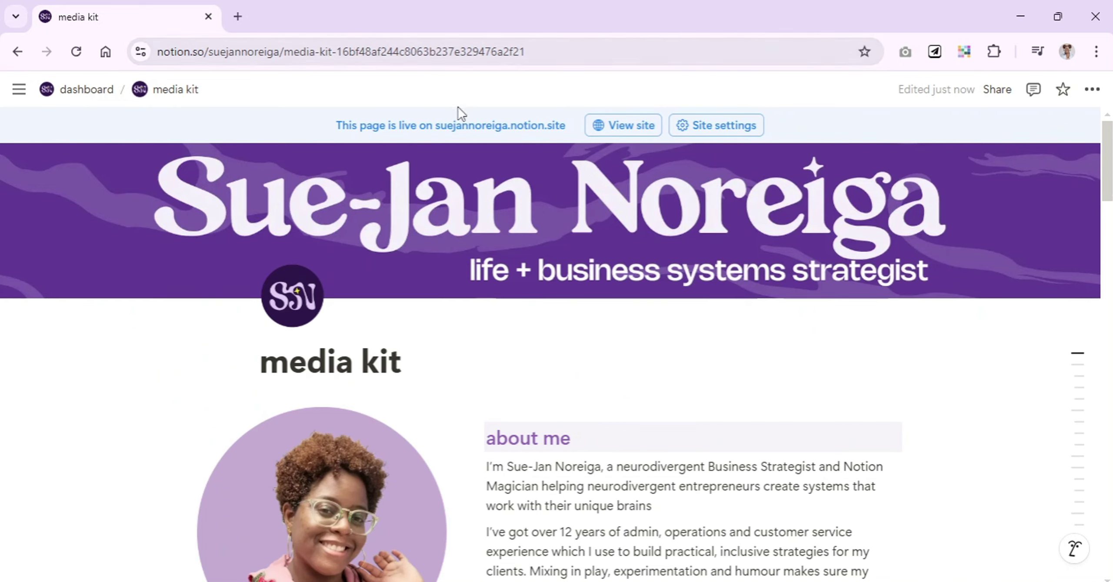
left_click(392, 51)
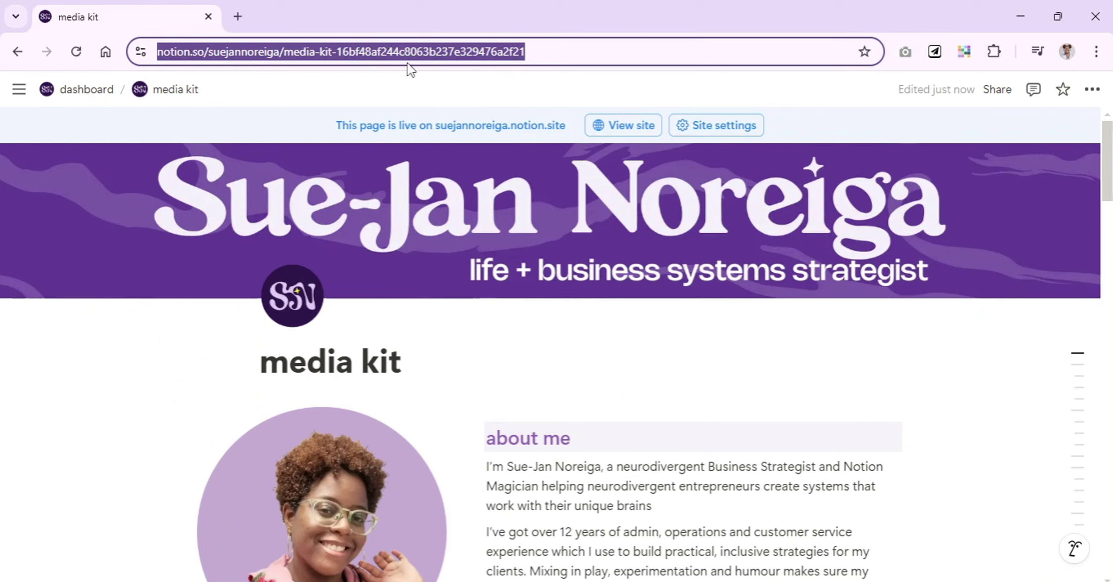
left_click(994, 94)
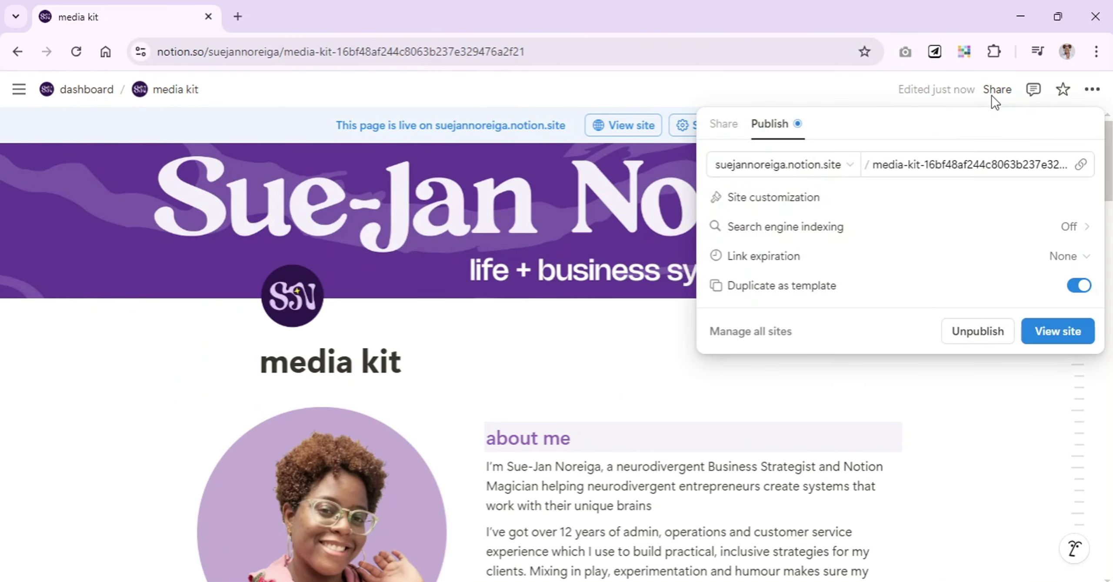
left_click(1080, 167)
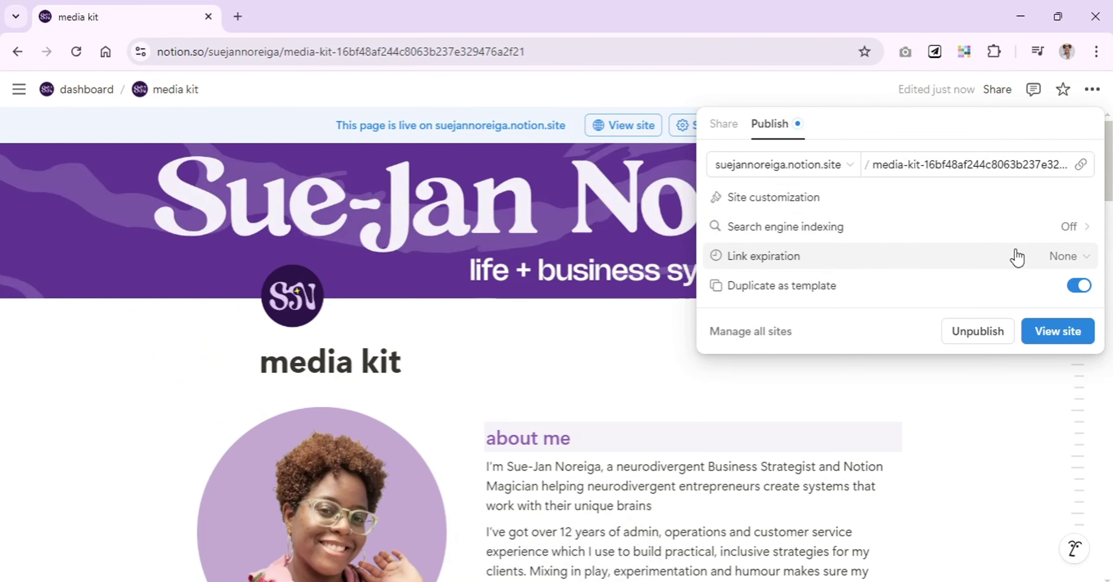
Disable Duplicate as template for the published page and look through the link expiration options, keeping None.
left_click(1069, 295)
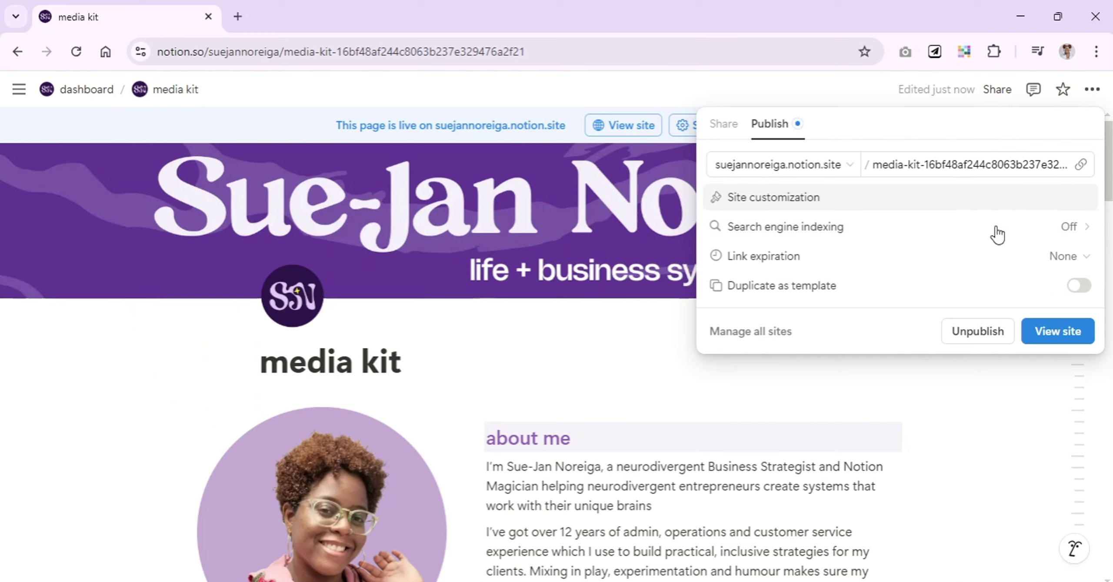
left_click(1072, 266)
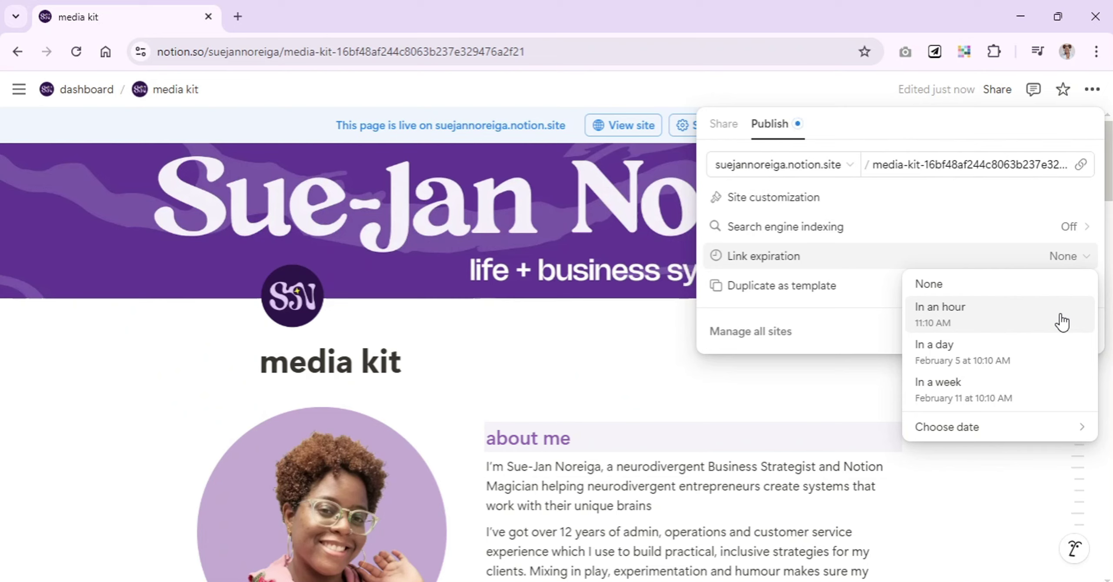
left_click(1039, 232)
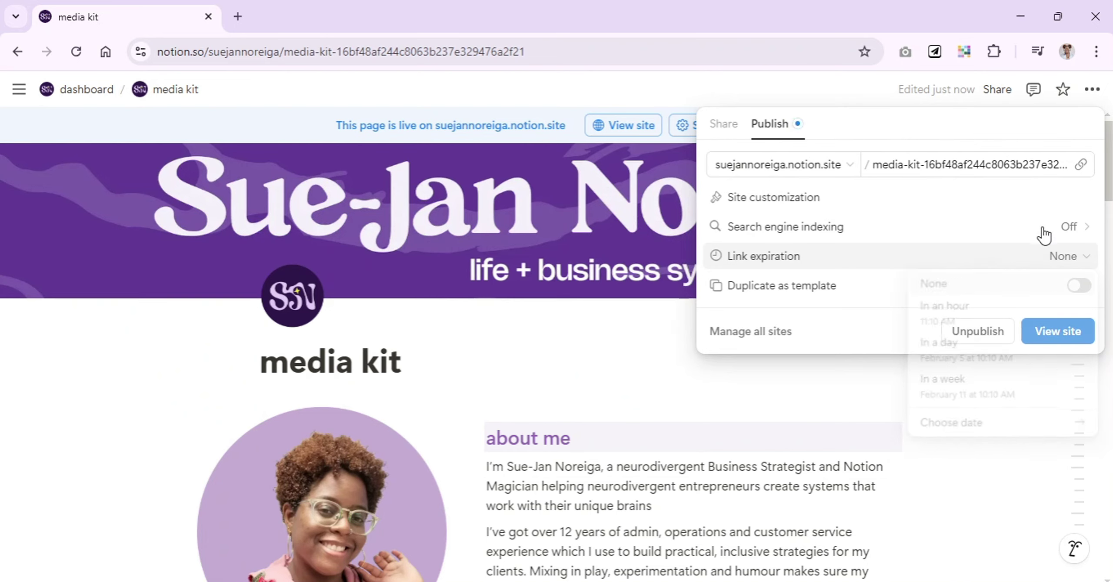
Make the published media kit page discoverable on the web in its search engine indexing settings.
left_click(1042, 226)
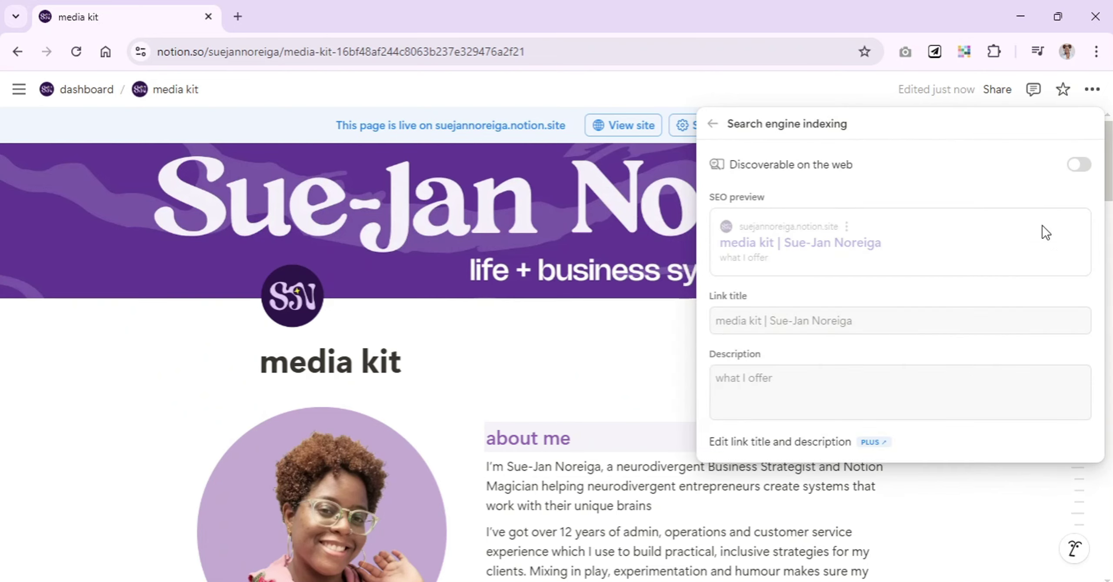
left_click(1078, 168)
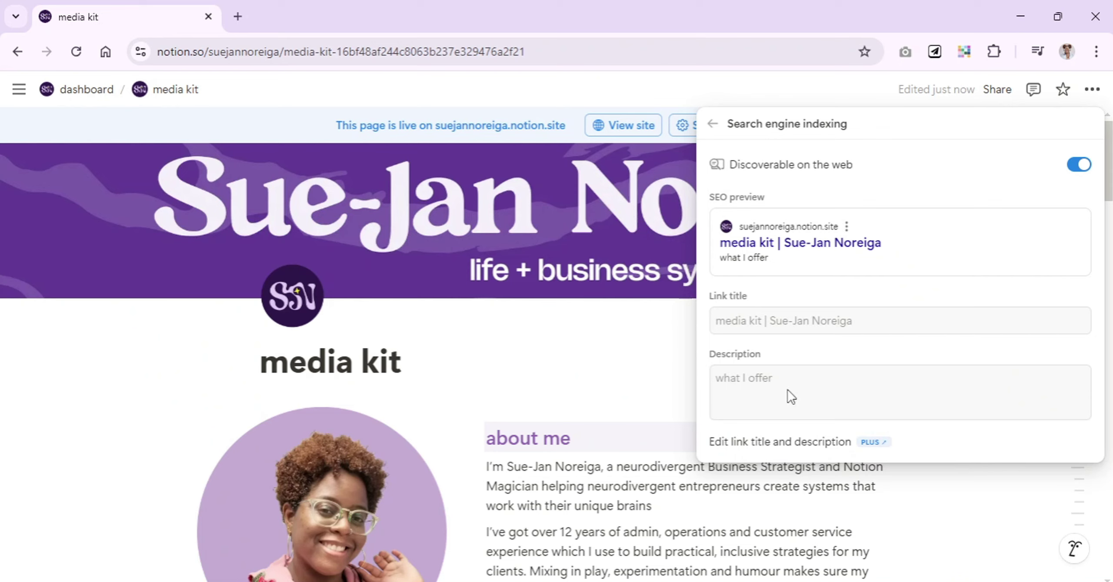
left_click(712, 124)
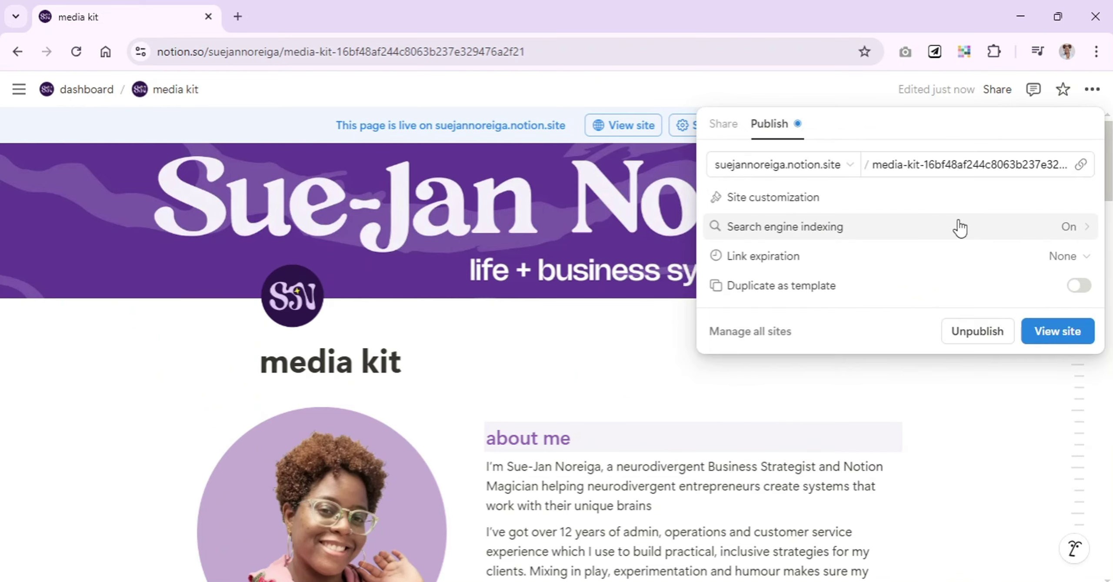
Open the site customization and preview the Dark theme, returning to the Light theme.
left_click(978, 201)
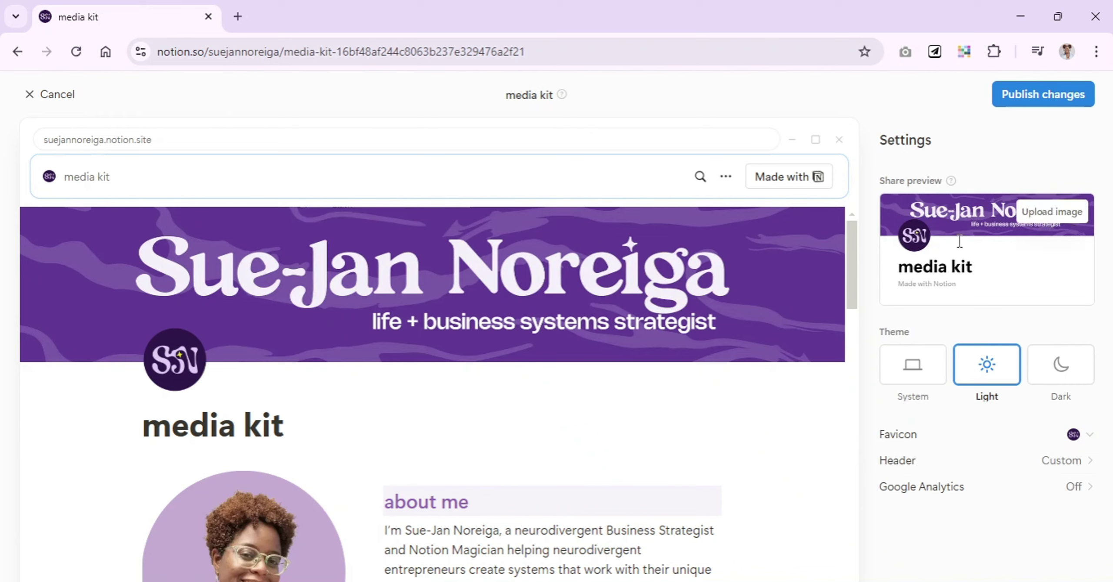
mouse_move(910, 256)
mouse_move(951, 182)
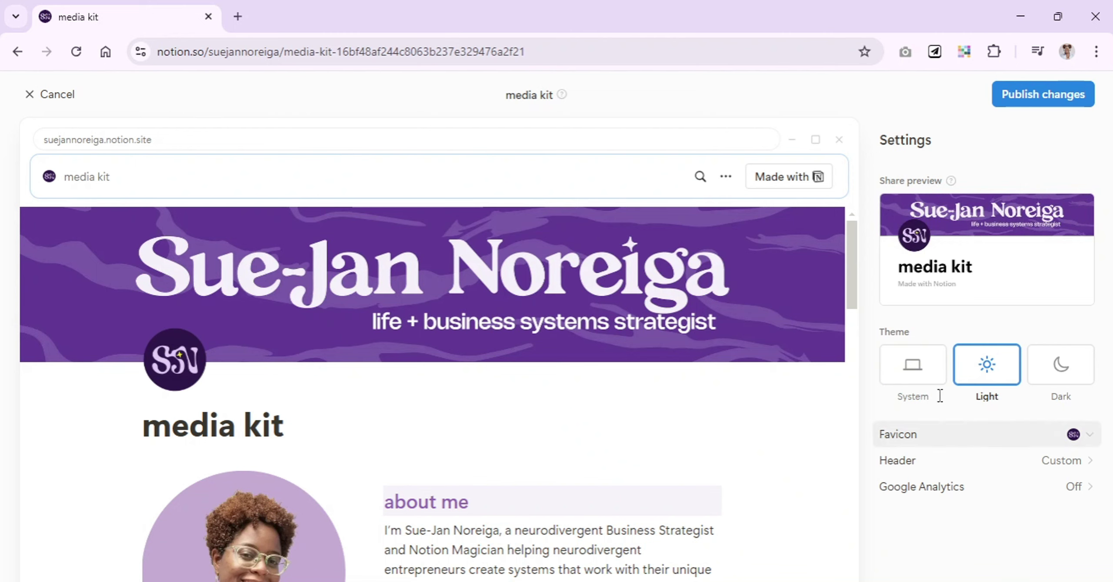
left_click(1041, 368)
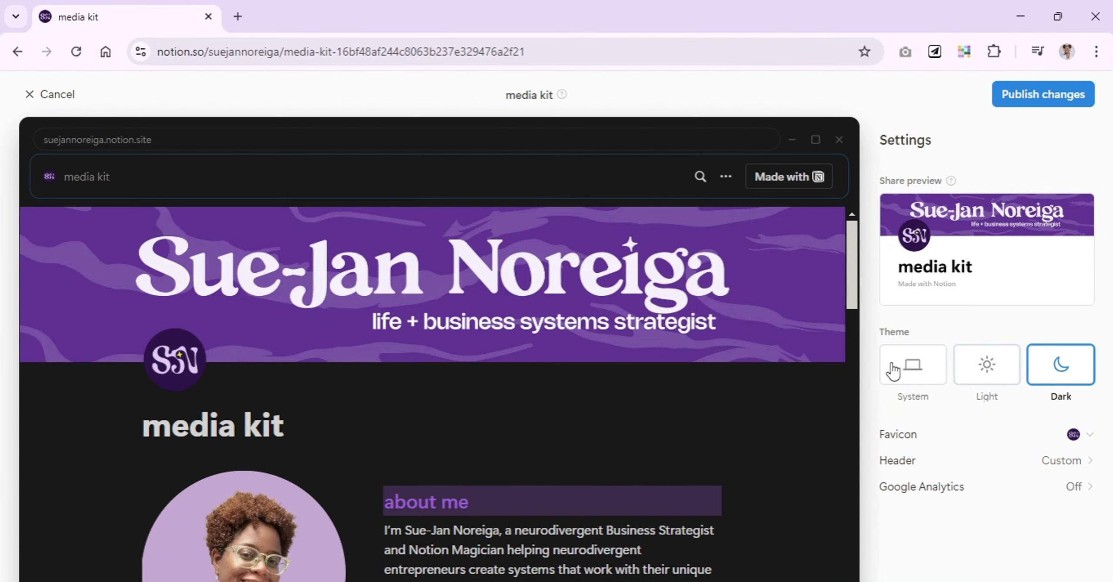
left_click(987, 377)
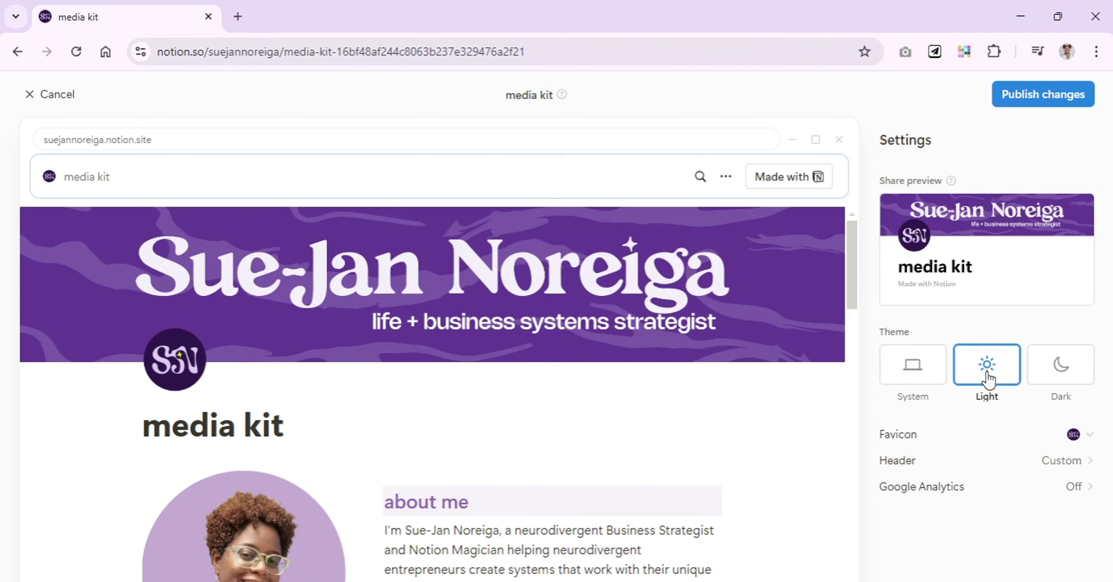
Review the site's Favicon, Header and Google Analytics settings, and leave customization without publishing changes.
left_click(995, 437)
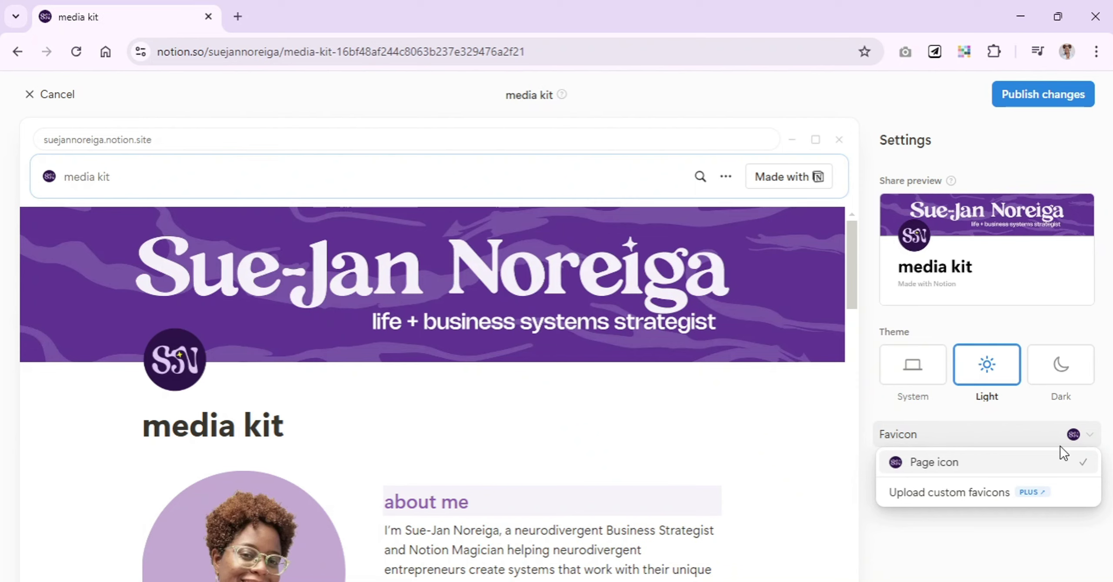
left_click(1074, 436)
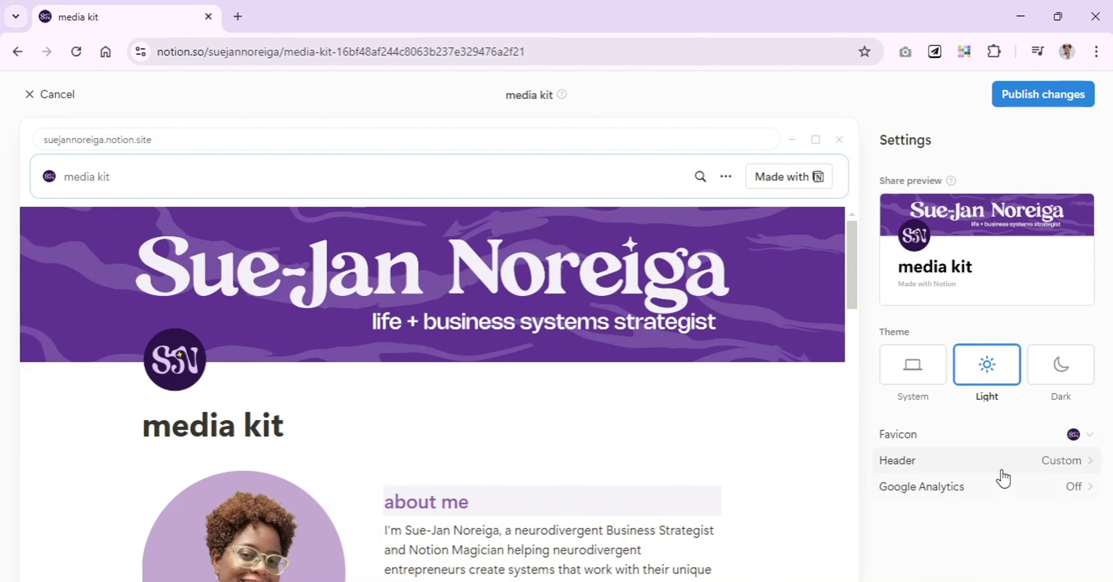
left_click(1003, 477)
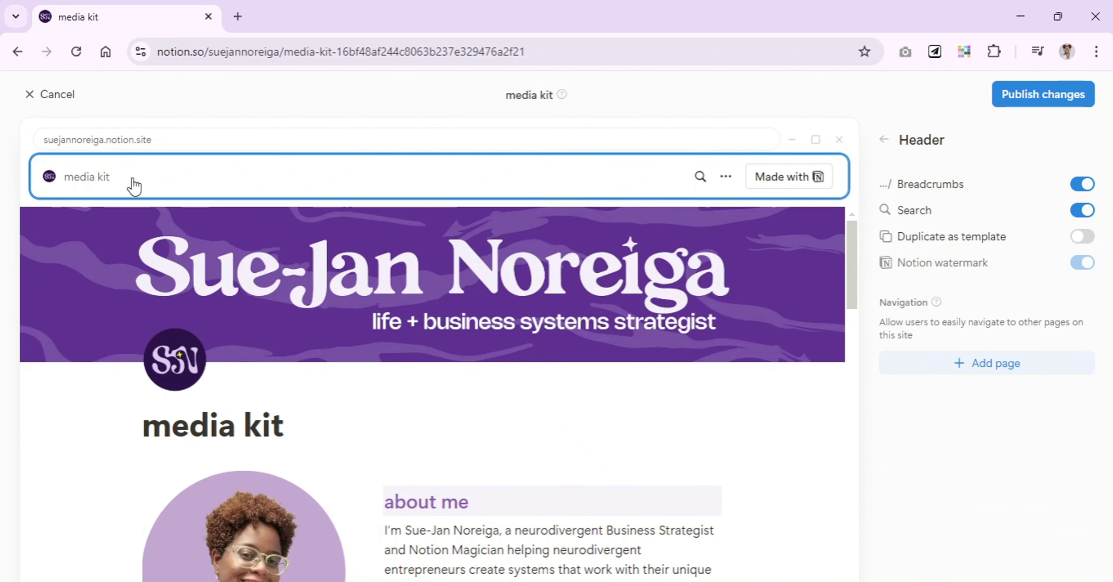
left_click(885, 139)
left_click(1002, 490)
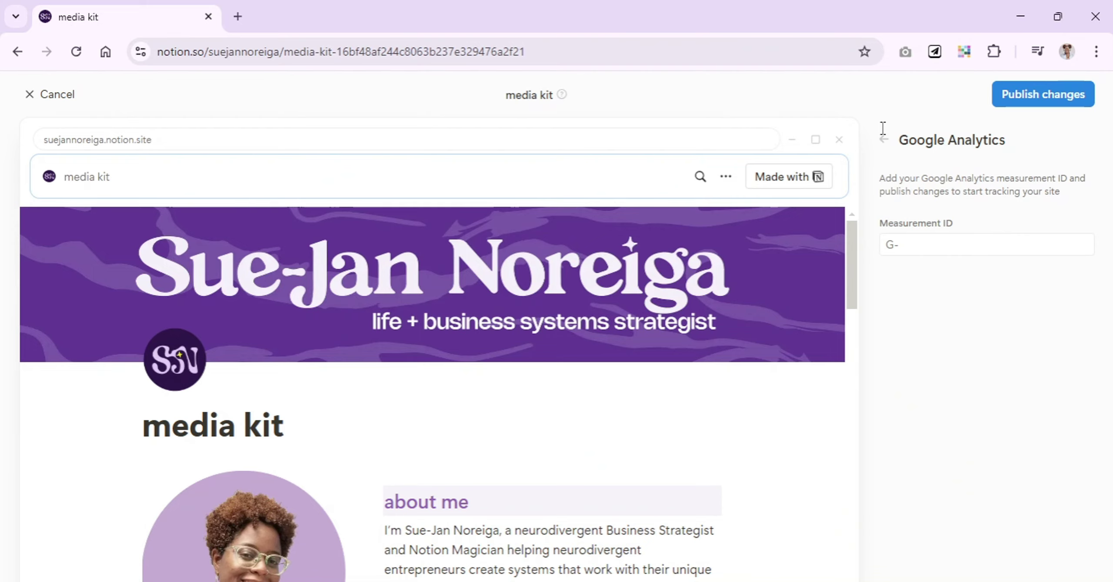
left_click(49, 94)
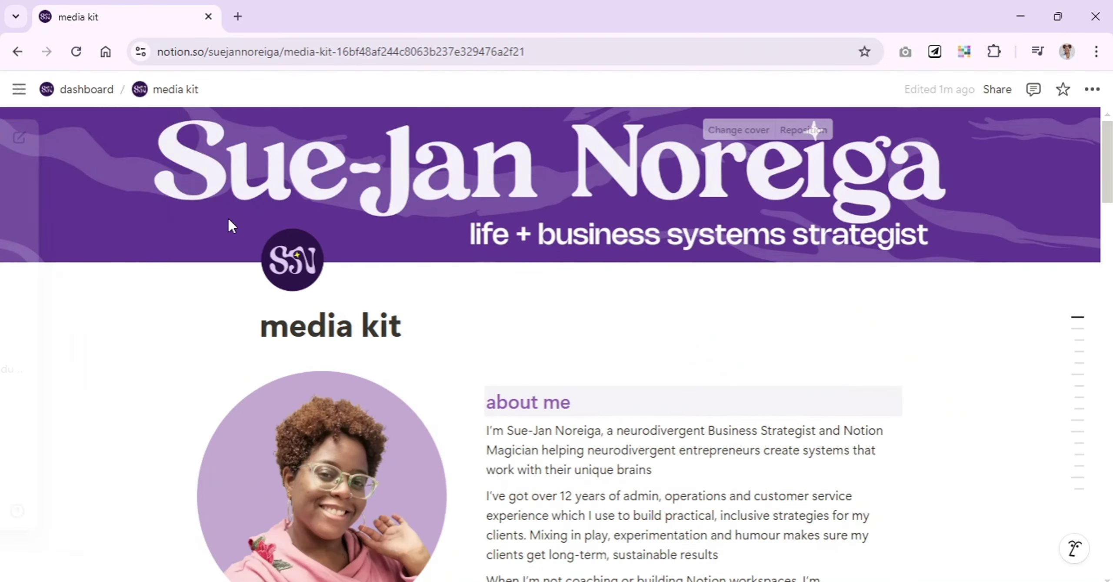
scroll(877, 390, "down", 15)
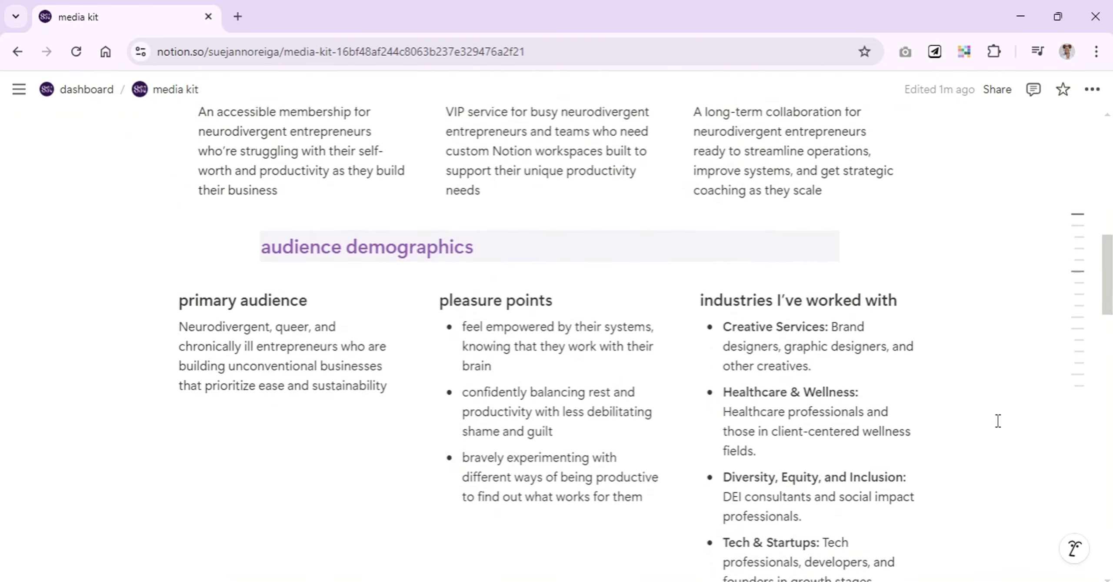
scroll(998, 421, "down", 15)
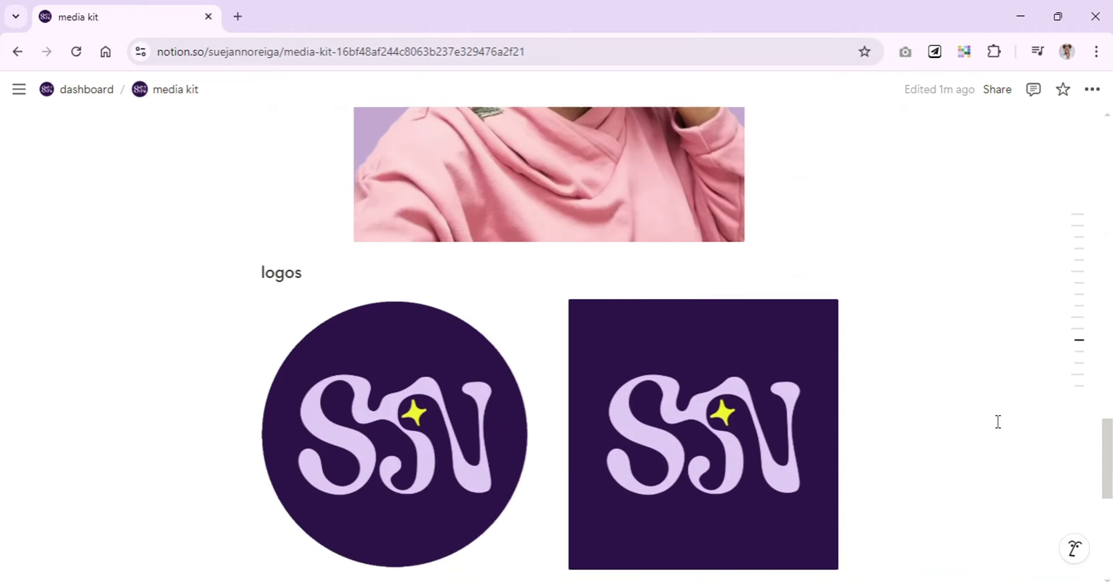
scroll(998, 421, "up", 5)
scroll(998, 422, "up", 20)
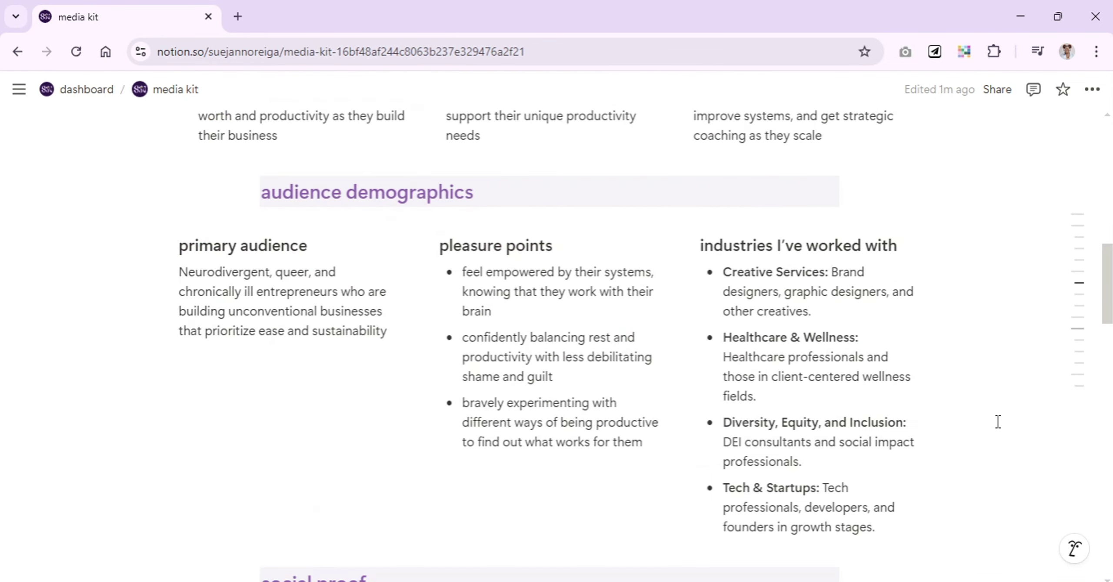